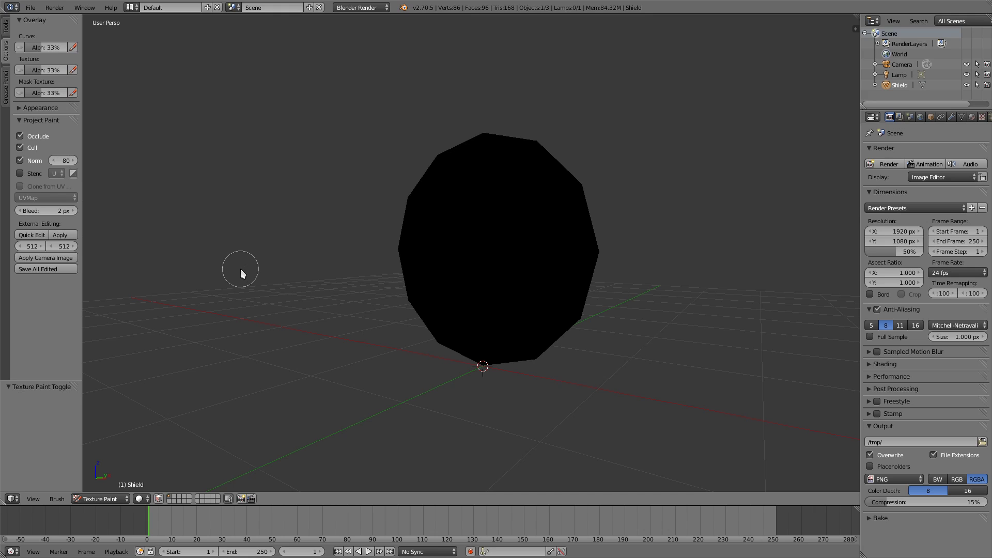
Step: Set krita as Blender's external image editor in User Preferences, then close the preferences window
{"action": "middle_click_drag", "start_coordinate": [324, 193], "coordinate": [379, 272]}
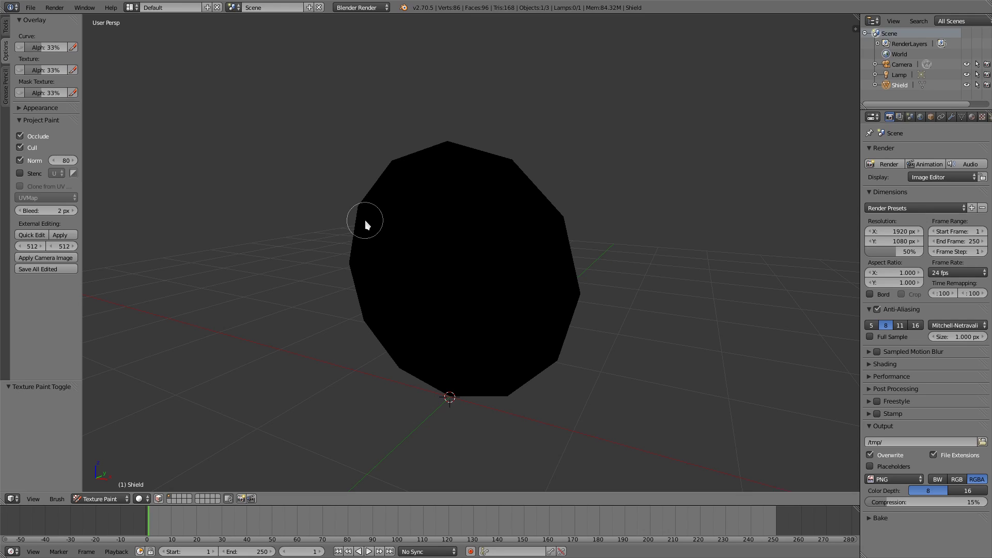
{"action": "middle_click_drag", "start_coordinate": [425, 238], "coordinate": [358, 309]}
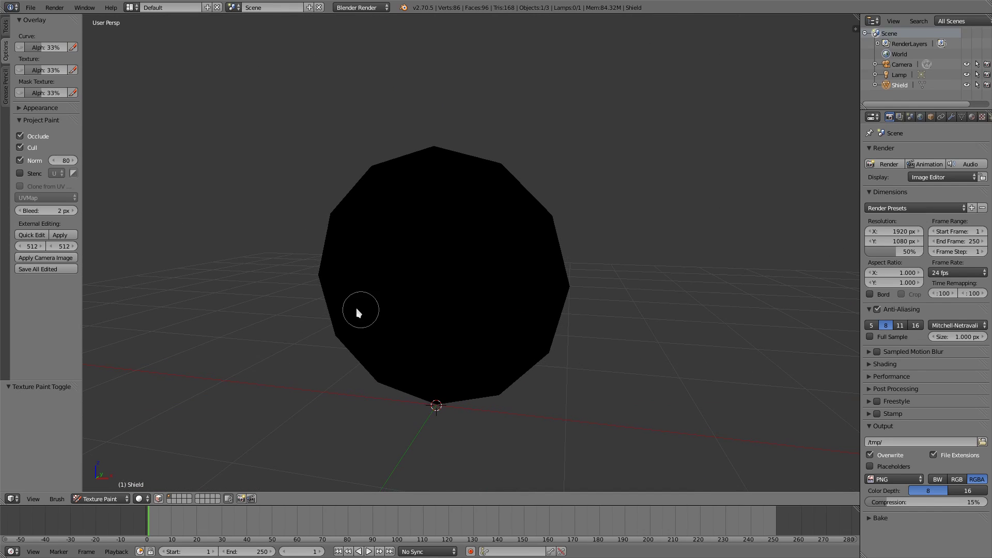
{"action": "left_click", "coordinate": [30, 7]}
{"action": "left_click", "coordinate": [65, 122]}
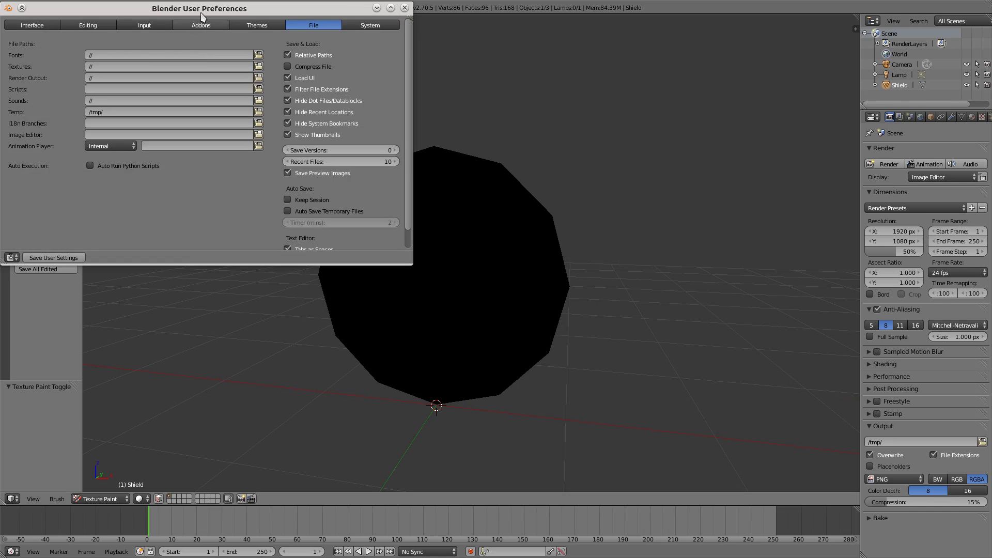
{"action": "left_click_drag", "start_coordinate": [207, 7], "coordinate": [518, 163]}
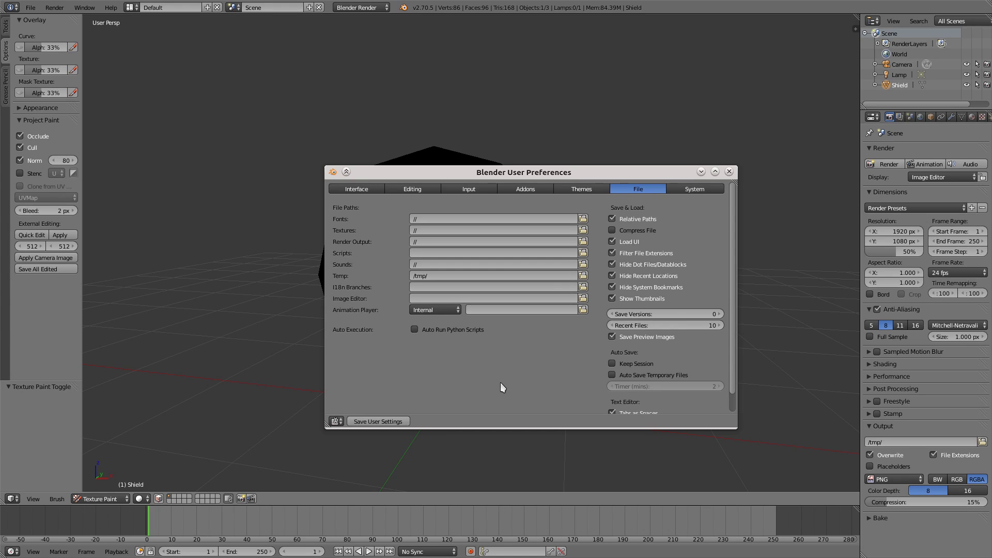
{"action": "left_click", "coordinate": [418, 298]}
{"action": "key", "text": "Return"}
{"action": "left_click", "coordinate": [729, 171]}
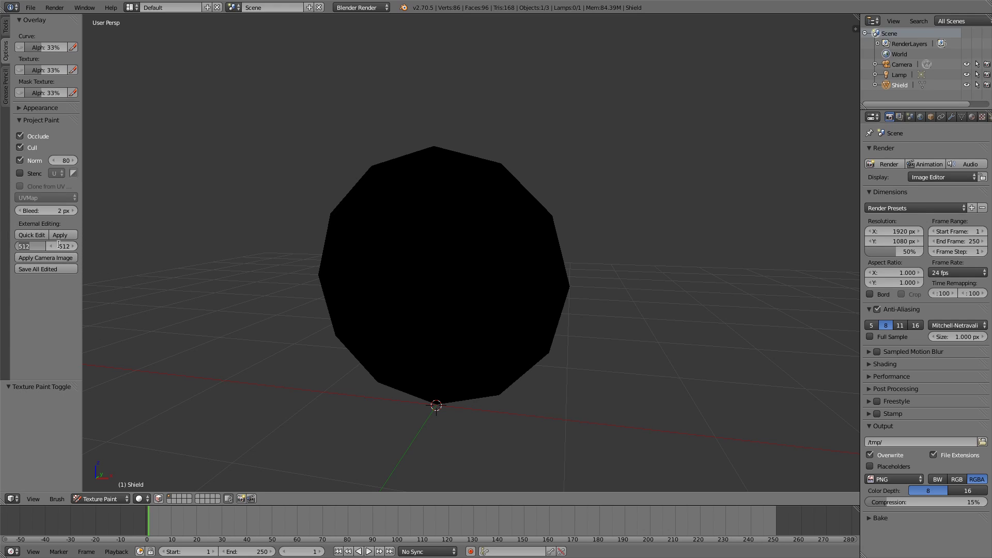
Step: Enter 1024 for both width and height of the Project Paint external-editing image
{"action": "type", "text": "24"}
{"action": "key", "text": "Tab"}
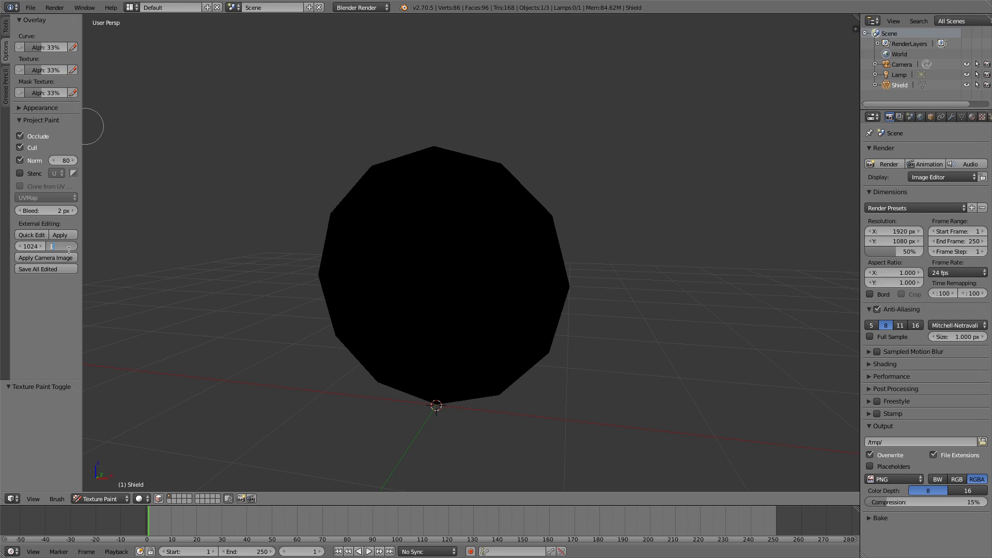
{"action": "type", "text": "1024"}
{"action": "key", "text": "Return"}
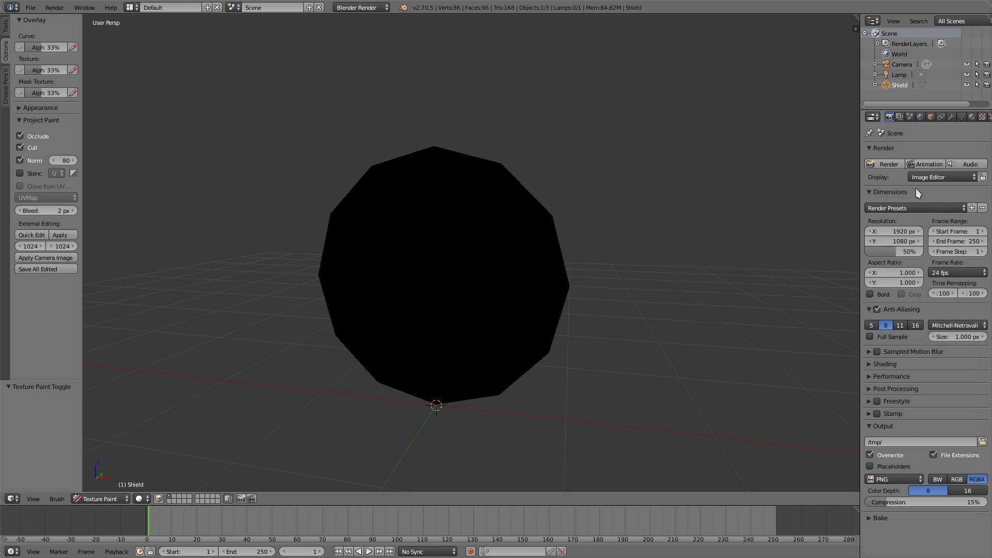
Step: Show the shield's wireframe, frame it in front orthographic view, and send it to Krita with Quick Edit
{"action": "left_click", "coordinate": [931, 118]}
{"action": "left_click", "coordinate": [879, 400]}
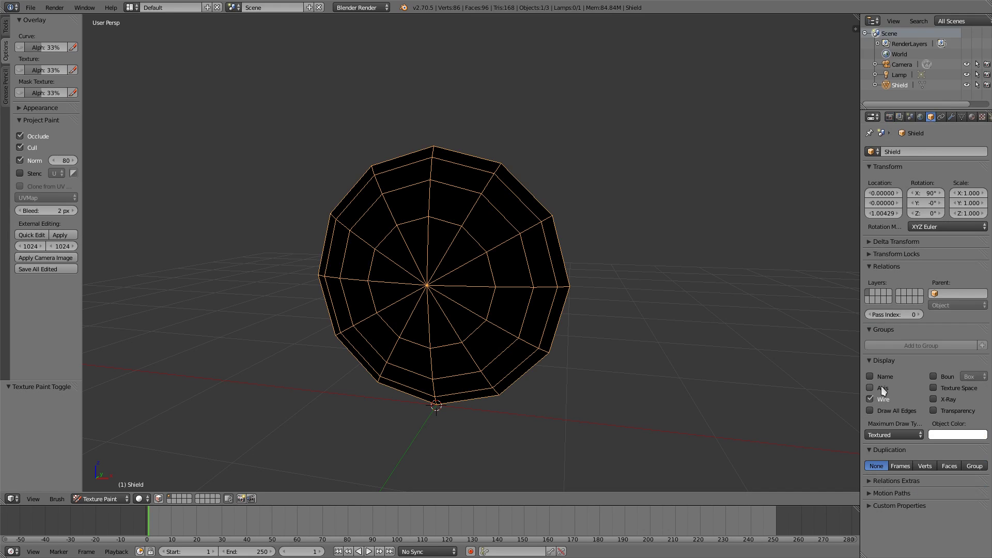
{"action": "key", "text": "KP_1"}
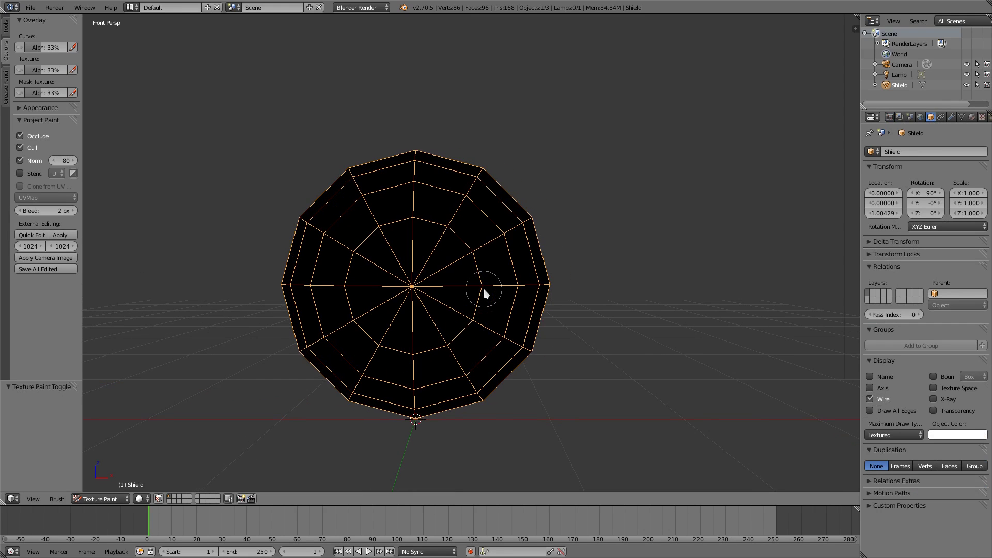
{"action": "key", "text": "KP_5"}
{"action": "middle_click_drag", "start_coordinate": [413, 258], "coordinate": [486, 248], "text": "shift"}
{"action": "scroll", "coordinate": [492, 220], "scroll_direction": "up", "scroll_amount": 2}
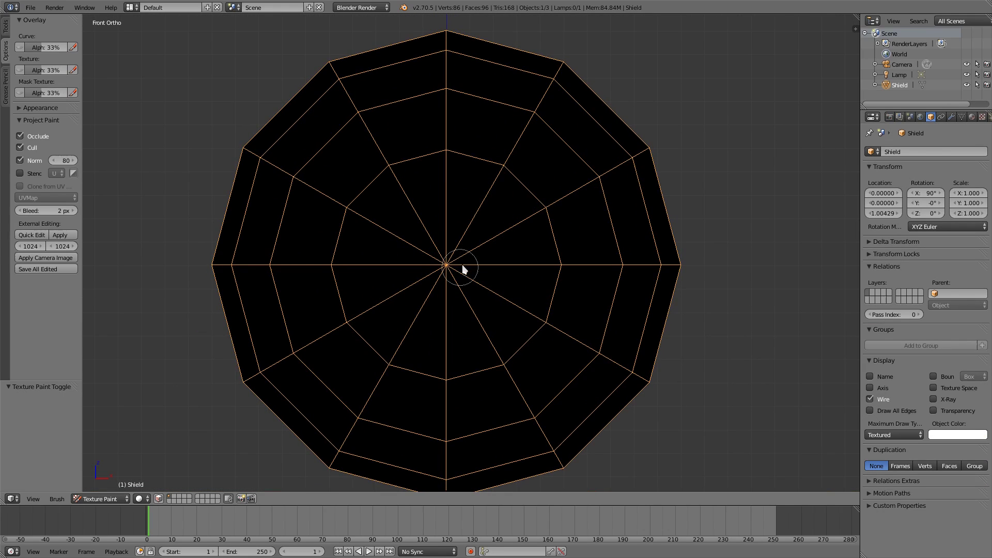
{"action": "key", "text": "KP_Decimal"}
{"action": "middle_click_drag", "start_coordinate": [466, 267], "coordinate": [458, 270], "text": "shift"}
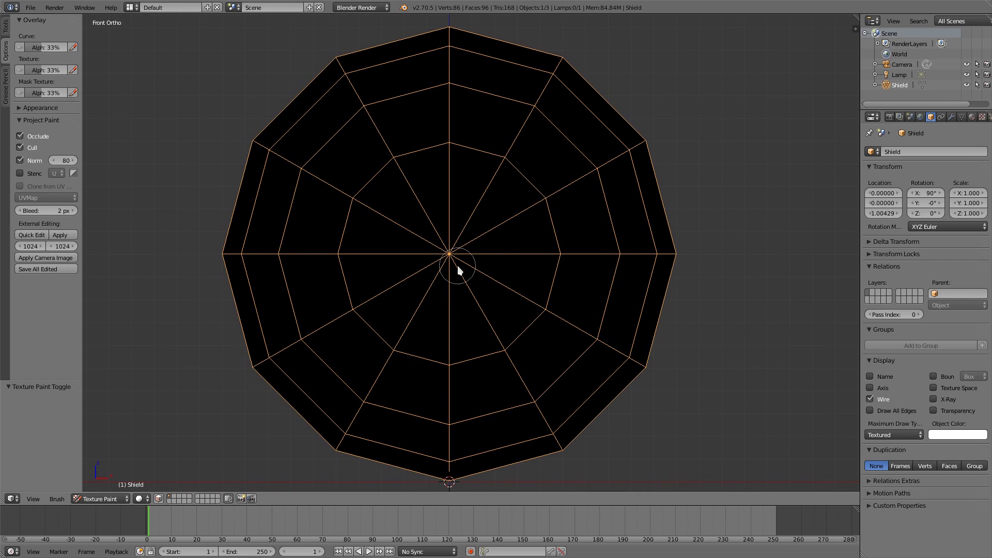
{"action": "left_click", "coordinate": [30, 235]}
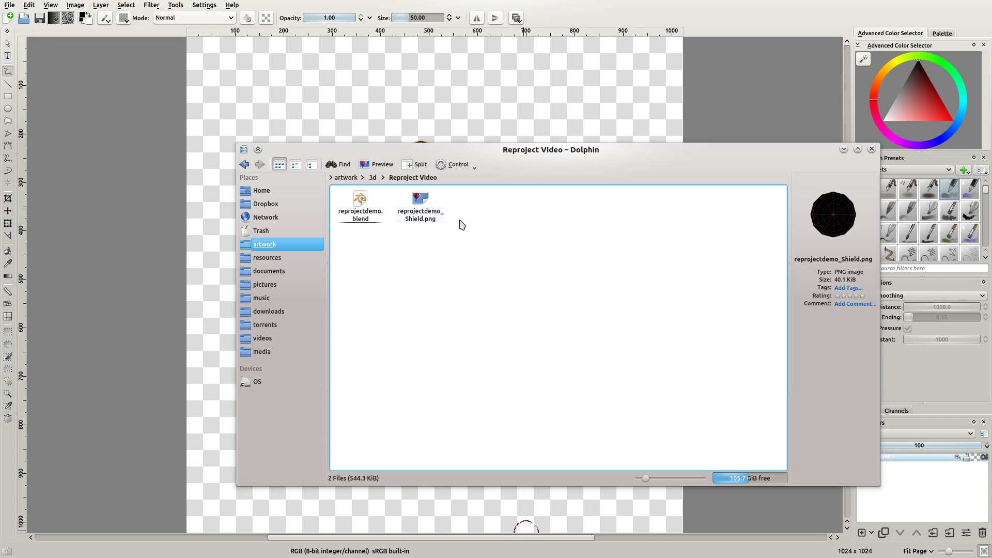
Step: Move the Dolphin Reproject Video window down, out of the way of Krita's canvas
{"action": "left_click_drag", "start_coordinate": [567, 154], "coordinate": [672, 557]}
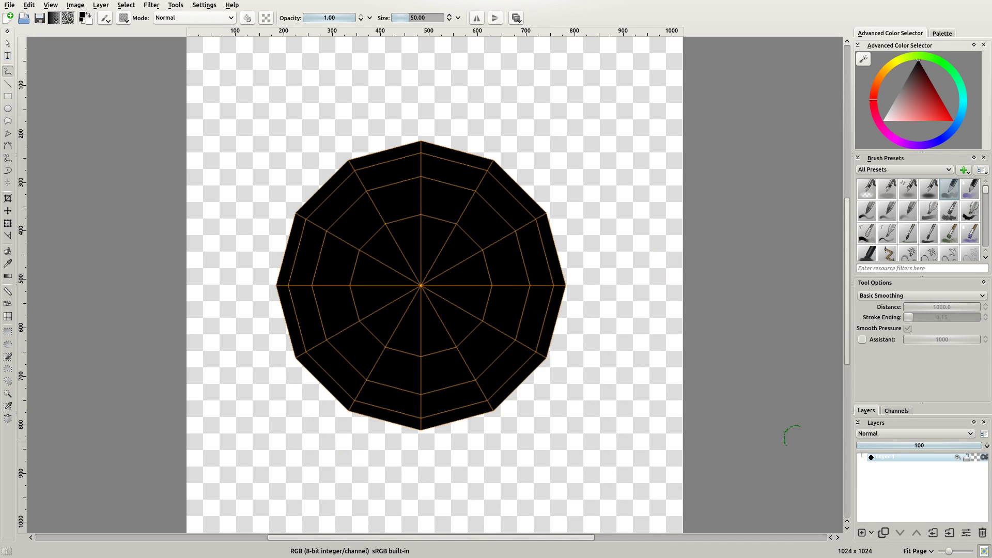
Step: Add Layer 2 above the shield image and centre the 12-way Multibrush symmetry axes on the shield
{"action": "left_click", "coordinate": [862, 533]}
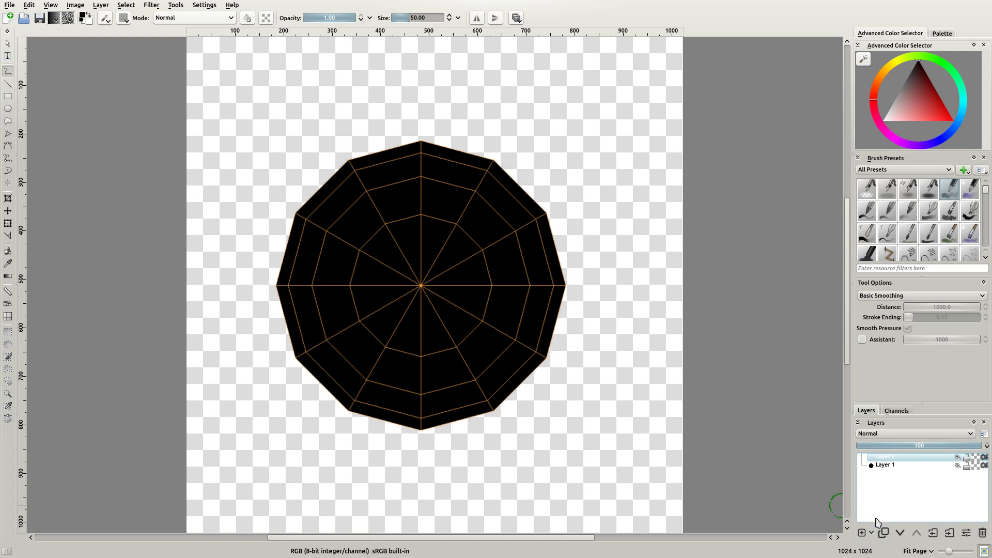
{"action": "left_click", "coordinate": [957, 466]}
{"action": "left_click", "coordinate": [958, 466]}
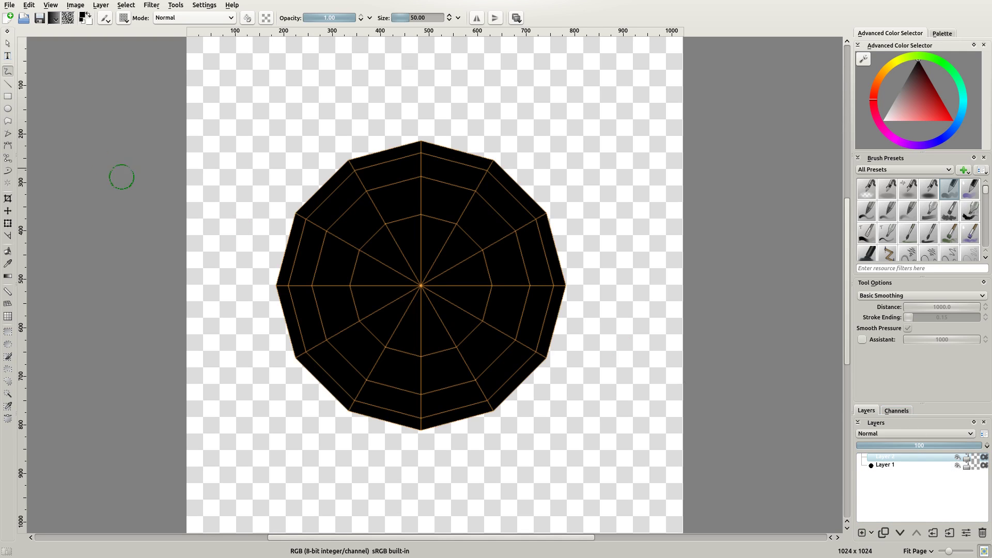
{"action": "left_click", "coordinate": [8, 184]}
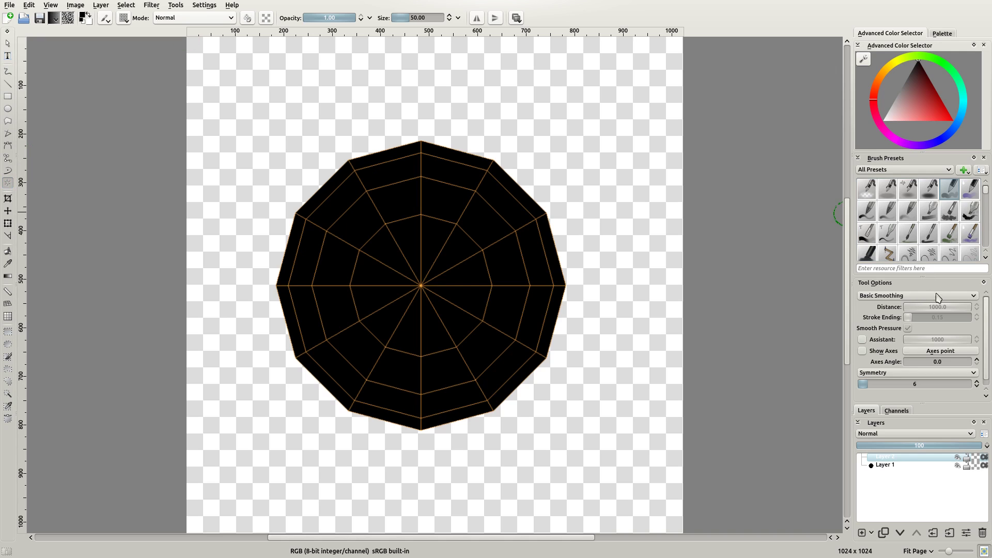
{"action": "left_click", "coordinate": [947, 350]}
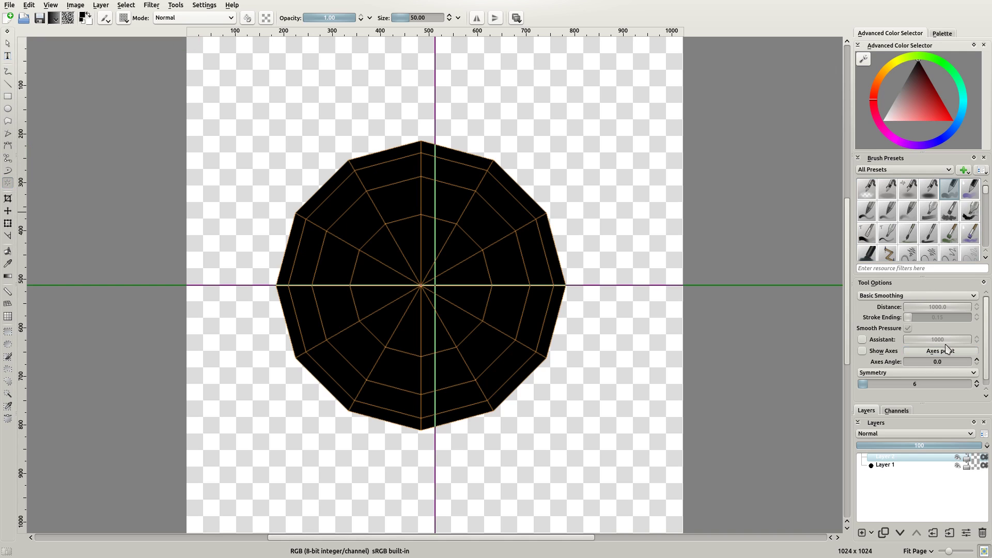
{"action": "left_click", "coordinate": [421, 284]}
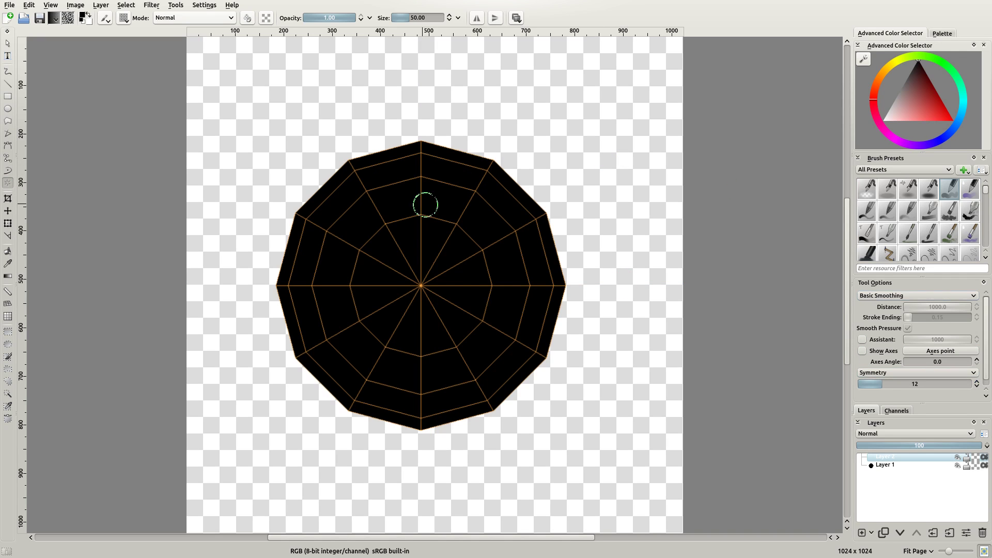
Step: Bring the shield's top into view and set a red brush of size 11.21
{"action": "scroll", "coordinate": [420, 245], "scroll_direction": "up", "scroll_amount": 5}
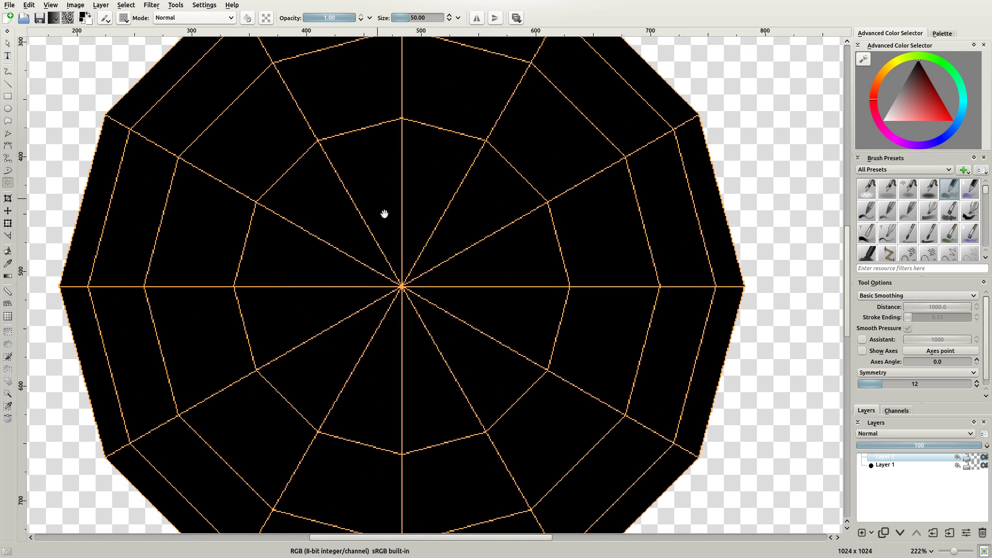
{"action": "middle_click_drag", "start_coordinate": [385, 215], "coordinate": [448, 398]}
{"action": "middle_click_drag", "start_coordinate": [401, 313], "coordinate": [452, 359]}
{"action": "left_click_drag", "start_coordinate": [441, 323], "coordinate": [392, 306], "text": "shift"}
{"action": "left_click_drag", "start_coordinate": [945, 107], "coordinate": [954, 120]}
Step: Paint a 12-fold ring of red spikes along the outer band and begin the meander
{"action": "scroll", "coordinate": [439, 306], "scroll_direction": "up", "scroll_amount": 2, "text": "ctrl"}
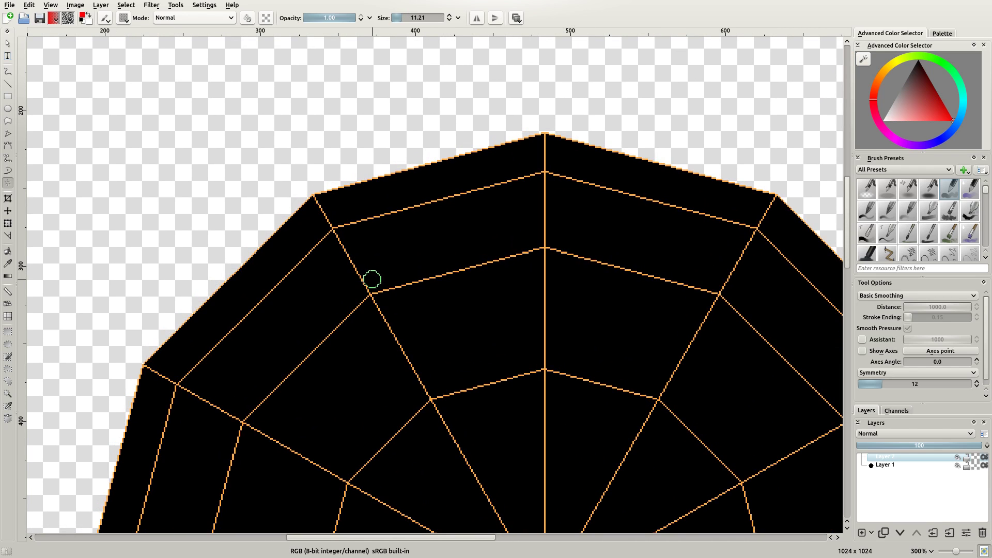
{"action": "mouse_move", "coordinate": [373, 282]}
{"action": "left_mouse_down"}
{"action": "mouse_move", "coordinate": [375, 224]}
{"action": "mouse_move", "coordinate": [427, 267]}
{"action": "mouse_move", "coordinate": [380, 278]}
{"action": "mouse_move", "coordinate": [380, 236]}
{"action": "mouse_move", "coordinate": [394, 259]}
{"action": "mouse_move", "coordinate": [453, 208]}
{"action": "mouse_move", "coordinate": [490, 247]}
{"action": "mouse_move", "coordinate": [445, 261]}
{"action": "mouse_move", "coordinate": [448, 225]}
{"action": "mouse_move", "coordinate": [454, 243]}
{"action": "mouse_move", "coordinate": [455, 226]}
{"action": "mouse_move", "coordinate": [477, 241]}
{"action": "mouse_move", "coordinate": [510, 194]}
{"action": "mouse_move", "coordinate": [518, 228]}
{"action": "left_mouse_up"}
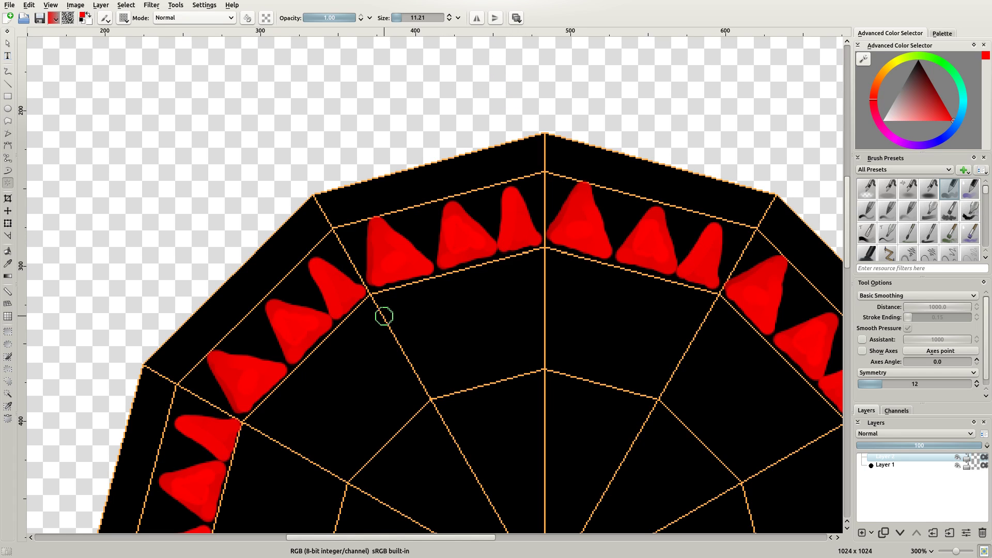
{"action": "left_click_drag", "start_coordinate": [383, 314], "coordinate": [413, 362]}
{"action": "mouse_move", "coordinate": [385, 315]}
{"action": "left_mouse_down"}
{"action": "mouse_move", "coordinate": [437, 295]}
{"action": "mouse_move", "coordinate": [471, 365]}
{"action": "mouse_move", "coordinate": [494, 350]}
{"action": "left_mouse_up"}
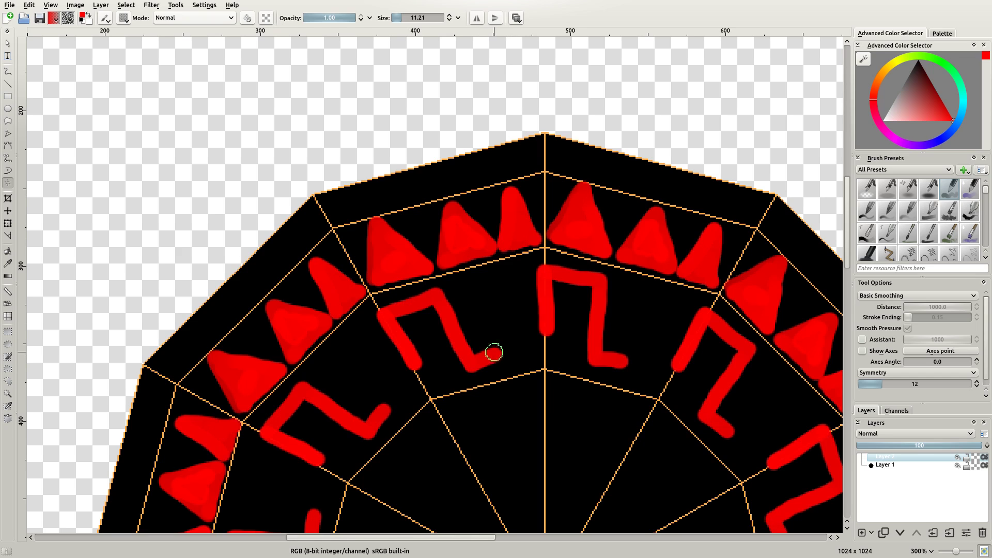
Step: Finish the red meander, then add a ring line, a ring of dashes and a second ring line
{"action": "mouse_move", "coordinate": [489, 300]}
{"action": "left_mouse_down"}
{"action": "mouse_move", "coordinate": [509, 348]}
{"action": "mouse_move", "coordinate": [462, 285]}
{"action": "mouse_move", "coordinate": [508, 275]}
{"action": "mouse_move", "coordinate": [535, 345]}
{"action": "mouse_move", "coordinate": [574, 345]}
{"action": "mouse_move", "coordinate": [579, 309]}
{"action": "left_mouse_up"}
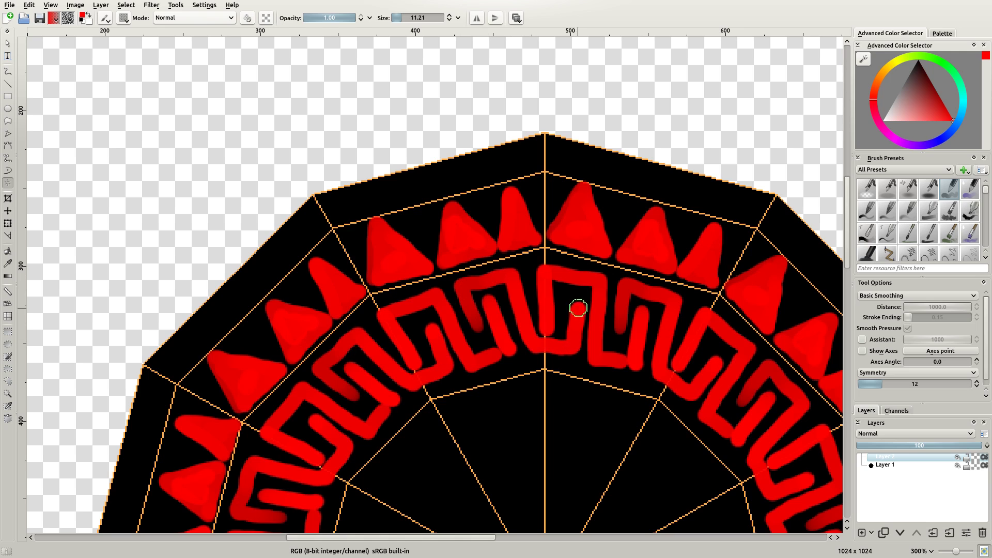
{"action": "left_click_drag", "start_coordinate": [436, 401], "coordinate": [524, 370]}
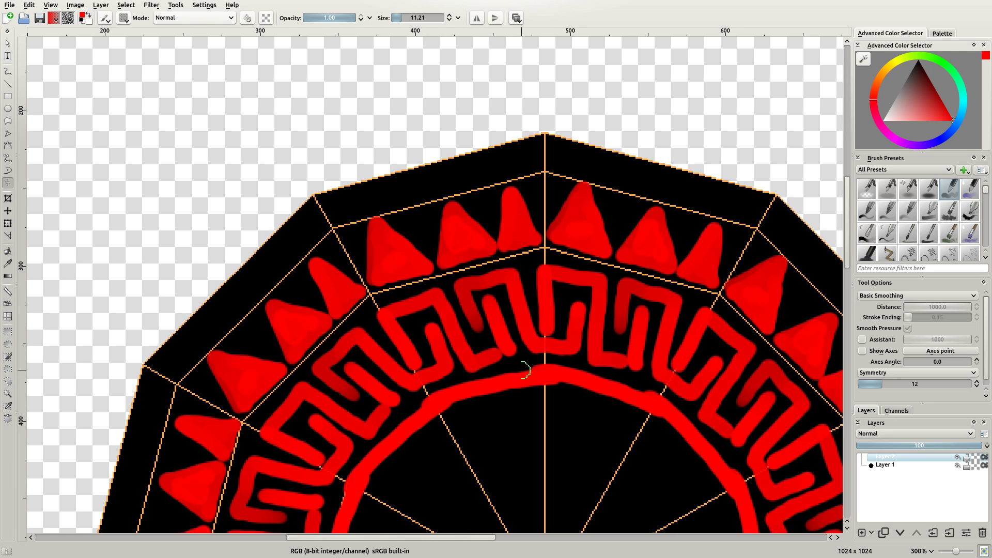
{"action": "mouse_move", "coordinate": [461, 415]}
{"action": "left_mouse_down"}
{"action": "mouse_move", "coordinate": [485, 403]}
{"action": "mouse_move", "coordinate": [492, 421]}
{"action": "mouse_move", "coordinate": [504, 402]}
{"action": "mouse_move", "coordinate": [521, 416]}
{"action": "left_mouse_up"}
{"action": "left_click_drag", "start_coordinate": [536, 393], "coordinate": [534, 413]}
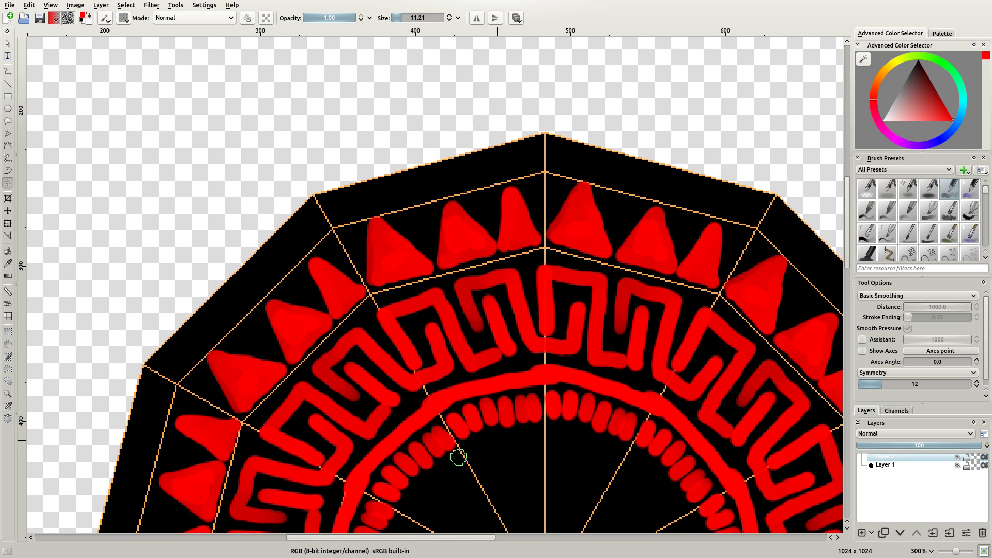
{"action": "left_click_drag", "start_coordinate": [458, 457], "coordinate": [545, 432]}
{"action": "scroll", "coordinate": [505, 325], "scroll_direction": "down", "scroll_amount": 5, "text": "ctrl"}
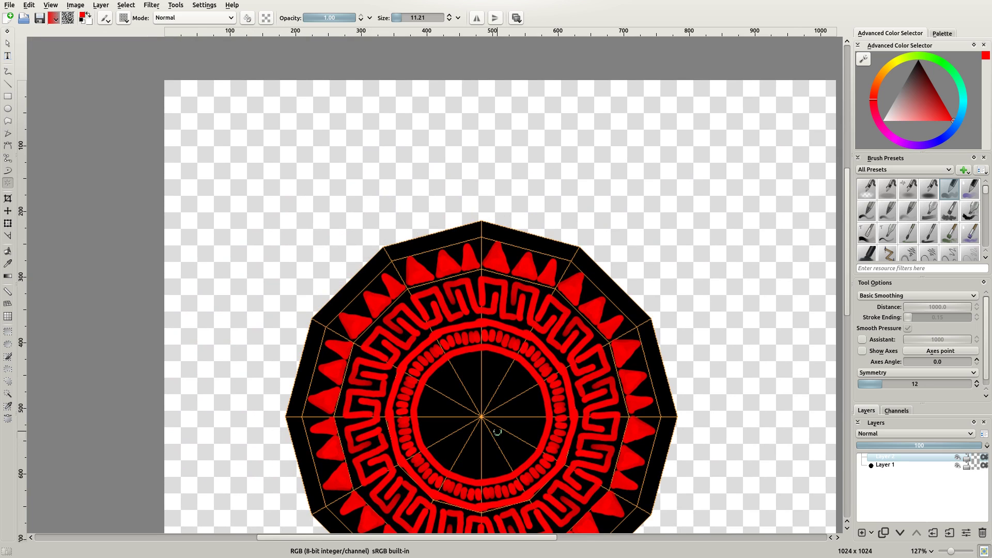
Step: Hide the black Layer 1 so only the red pattern shows, and start saving it as PNG
{"action": "middle_click_drag", "start_coordinate": [581, 419], "coordinate": [550, 330]}
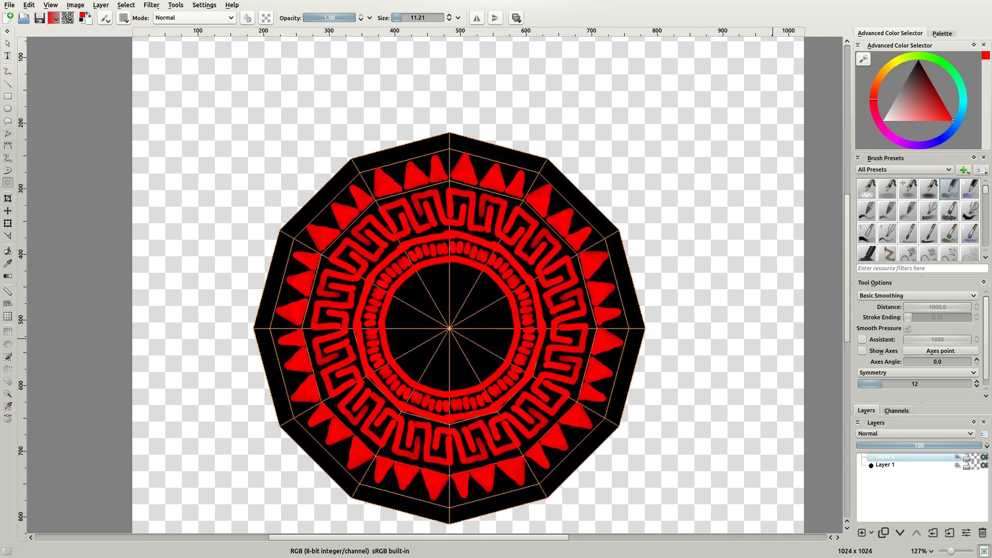
{"action": "left_click", "coordinate": [958, 466]}
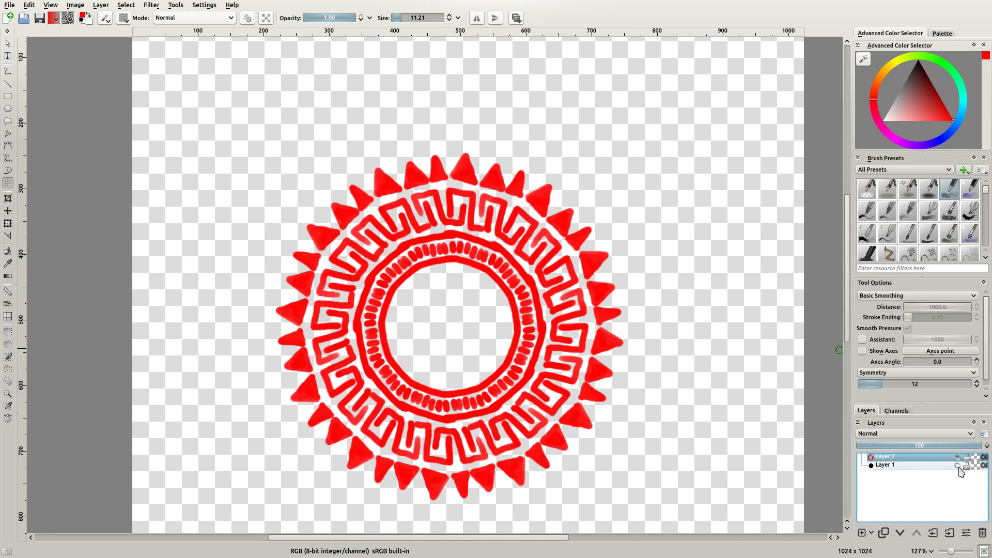
{"action": "left_click", "coordinate": [959, 468]}
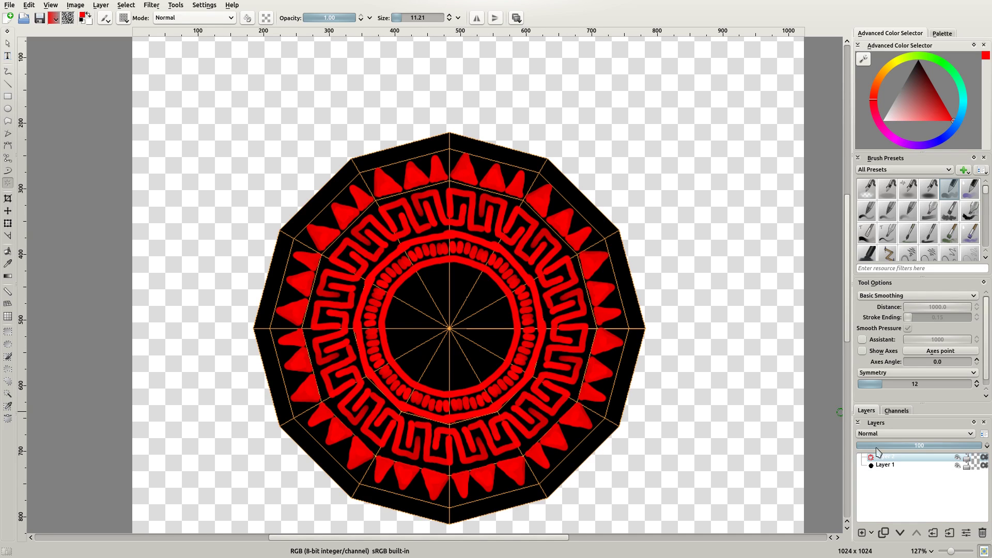
{"action": "left_click", "coordinate": [958, 466]}
{"action": "middle_click_drag", "start_coordinate": [472, 317], "coordinate": [460, 255]}
{"action": "left_click", "coordinate": [38, 19]}
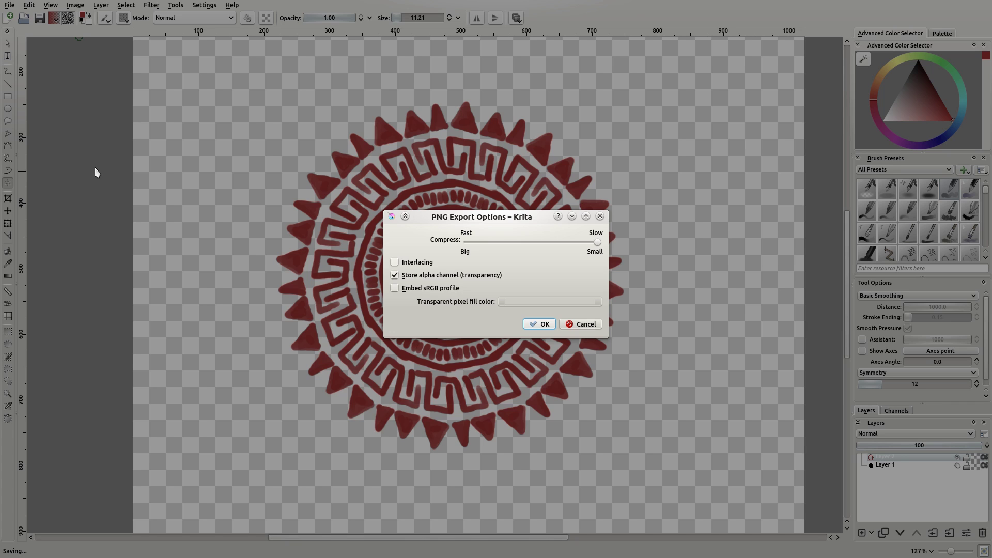
Step: Confirm the PNG export with 'Store alpha channel' left enabled
{"action": "left_click", "coordinate": [539, 324]}
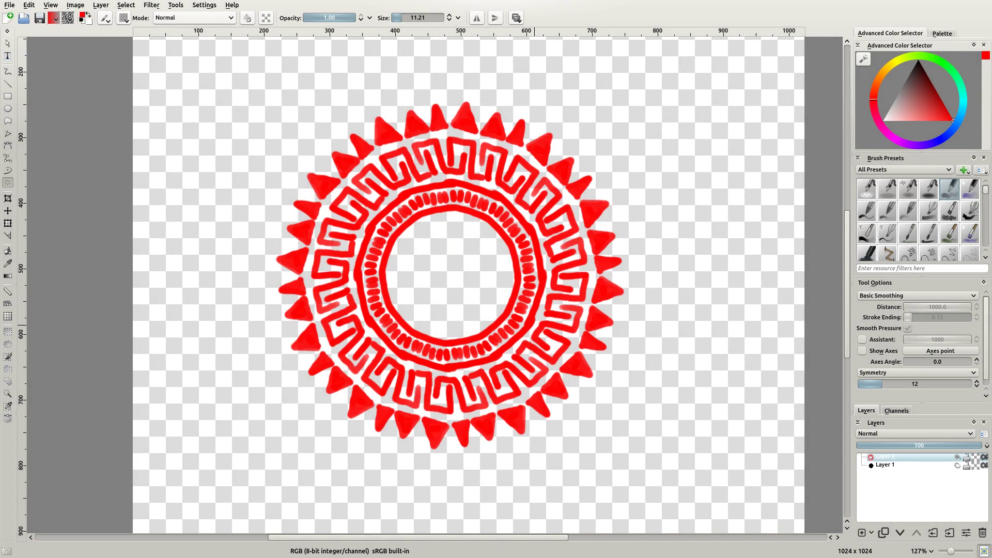
Step: Return to Blender and orbit the viewport to see the black Shield at an angle
{"action": "key", "text": "alt+Tab"}
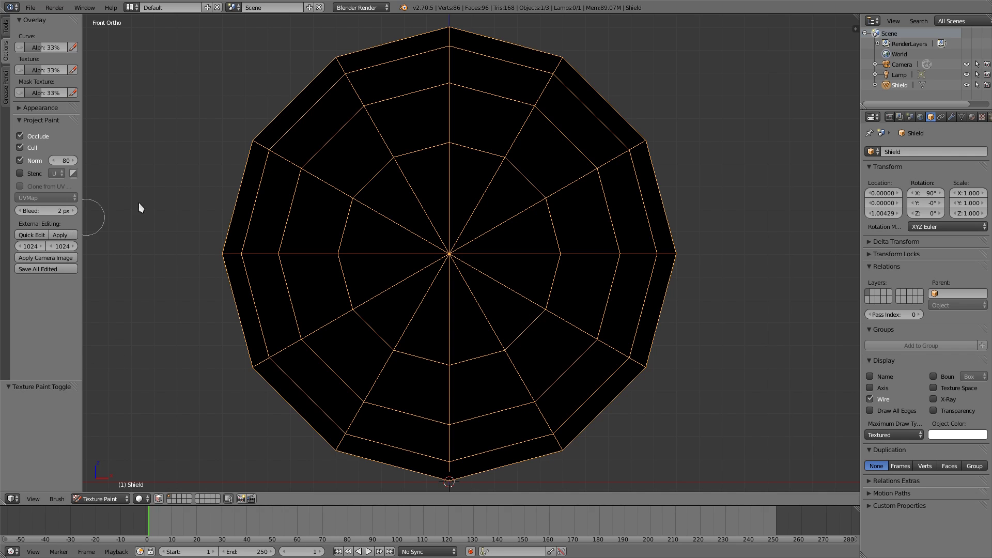
{"action": "middle_click_drag", "start_coordinate": [434, 222], "coordinate": [305, 295]}
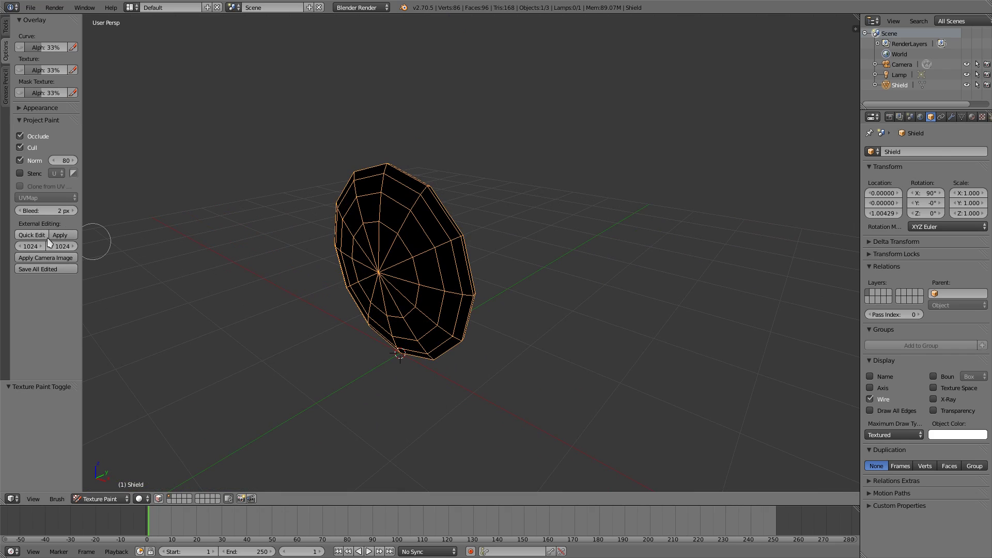
Step: Reproject the Krita-painted pattern onto the shield and switch off its Wire display
{"action": "left_click", "coordinate": [68, 239]}
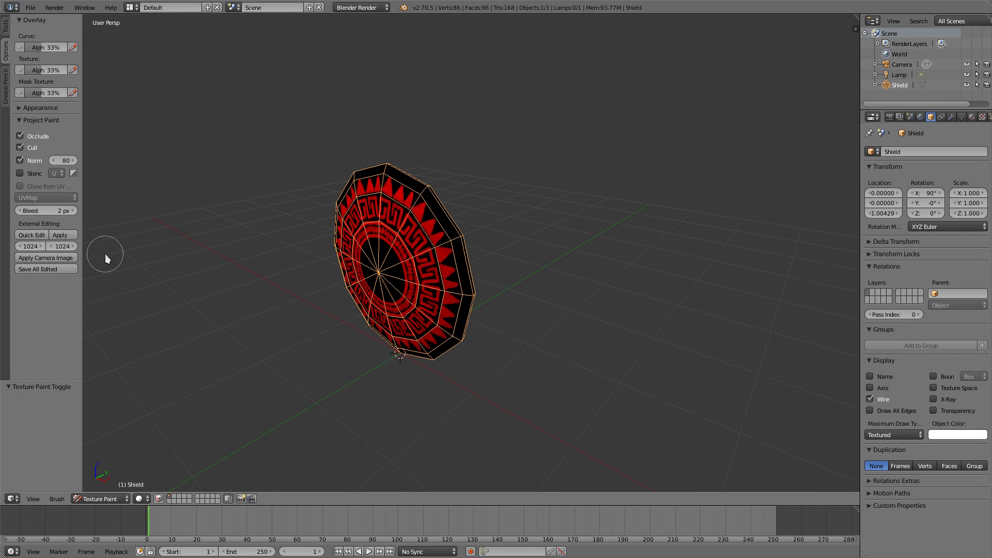
{"action": "middle_click_drag", "start_coordinate": [354, 365], "coordinate": [434, 354]}
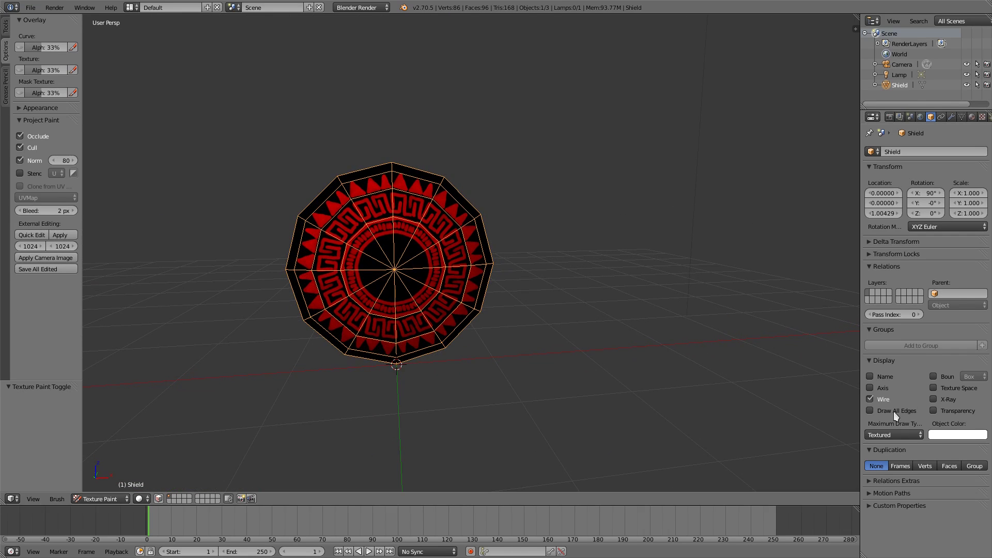
{"action": "left_click", "coordinate": [871, 399]}
Step: Orbit and zoom around the shield to inspect the red spikes and meander on black
{"action": "middle_click_drag", "start_coordinate": [578, 352], "coordinate": [468, 316]}
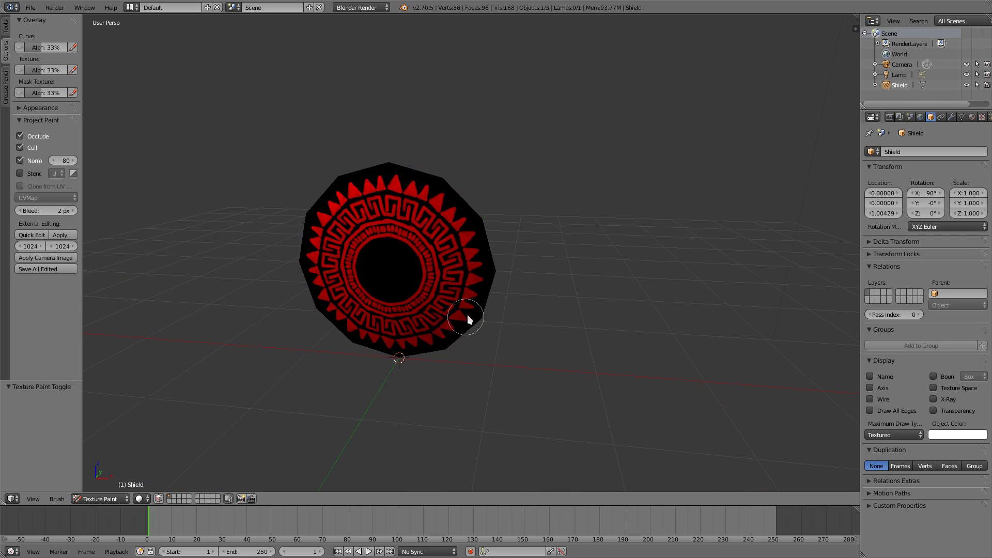
{"action": "scroll", "coordinate": [479, 241], "scroll_direction": "up", "scroll_amount": 4}
{"action": "middle_click_drag", "start_coordinate": [485, 250], "coordinate": [496, 195]}
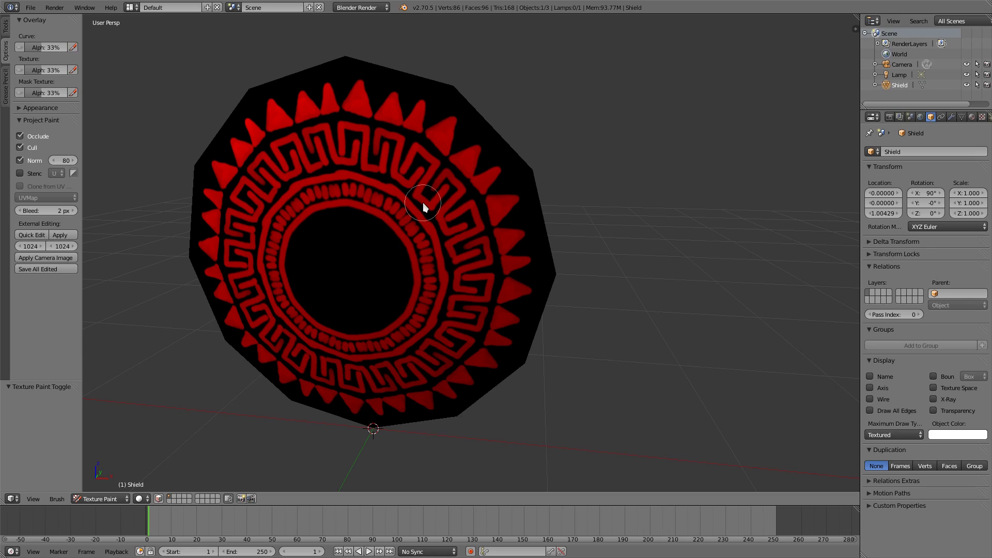
{"action": "middle_click_drag", "start_coordinate": [421, 315], "coordinate": [412, 293]}
{"action": "scroll", "coordinate": [408, 305], "scroll_direction": "down", "scroll_amount": 2}
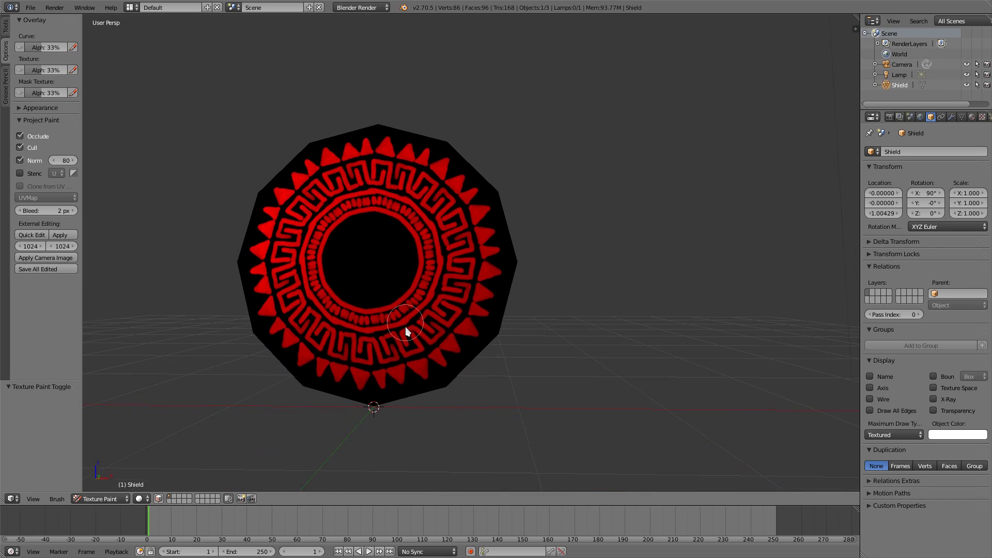